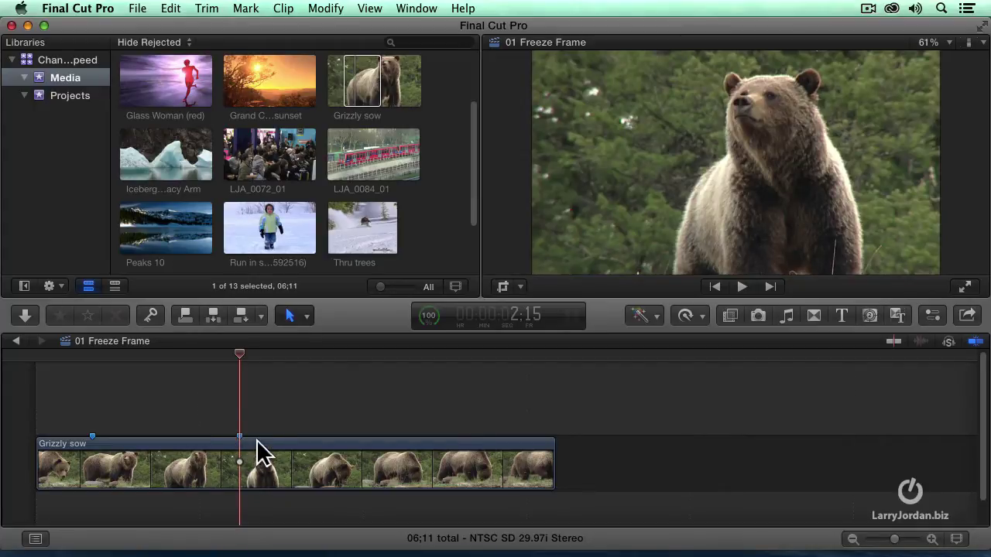
- Select the Grizzly sow clip and browse the retiming and Modify menus without choosing anything
{"action": "left_click", "coordinate": [292, 470]}
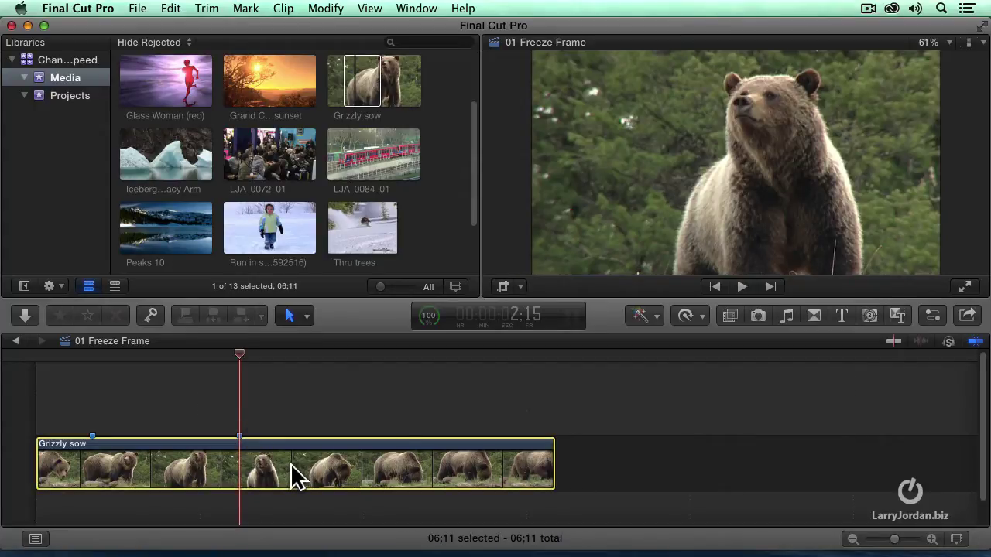
{"action": "left_click", "coordinate": [684, 319]}
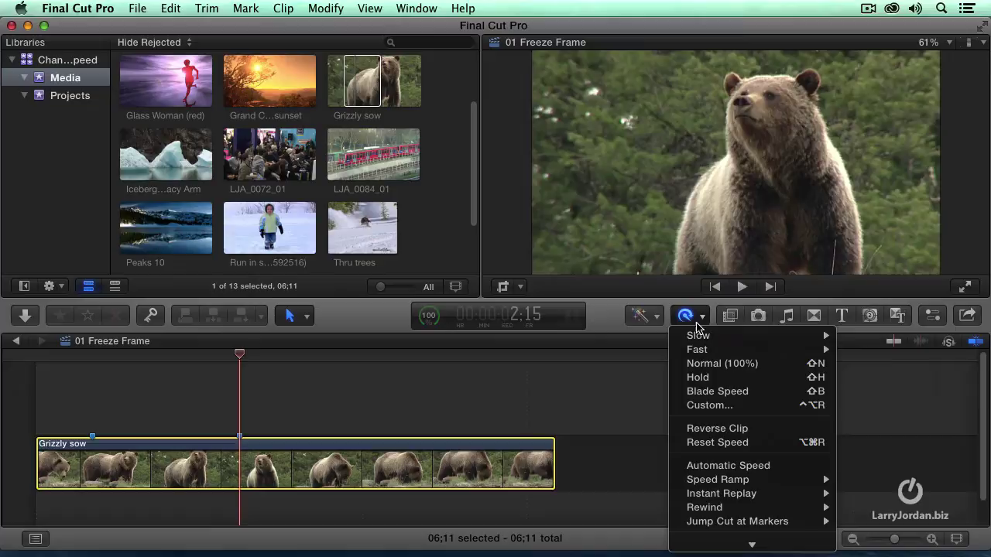
{"action": "mouse_move", "coordinate": [730, 554]}
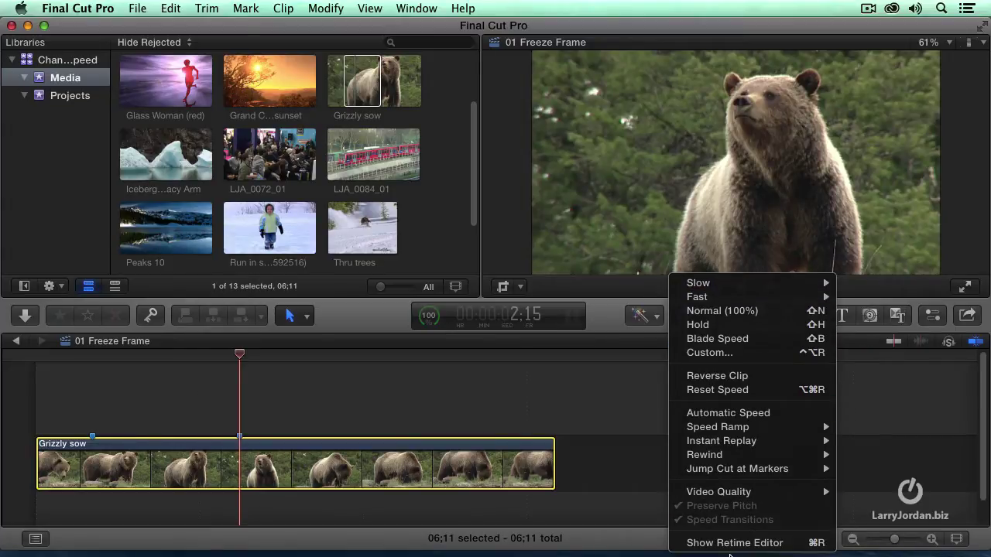
{"action": "left_click", "coordinate": [609, 427]}
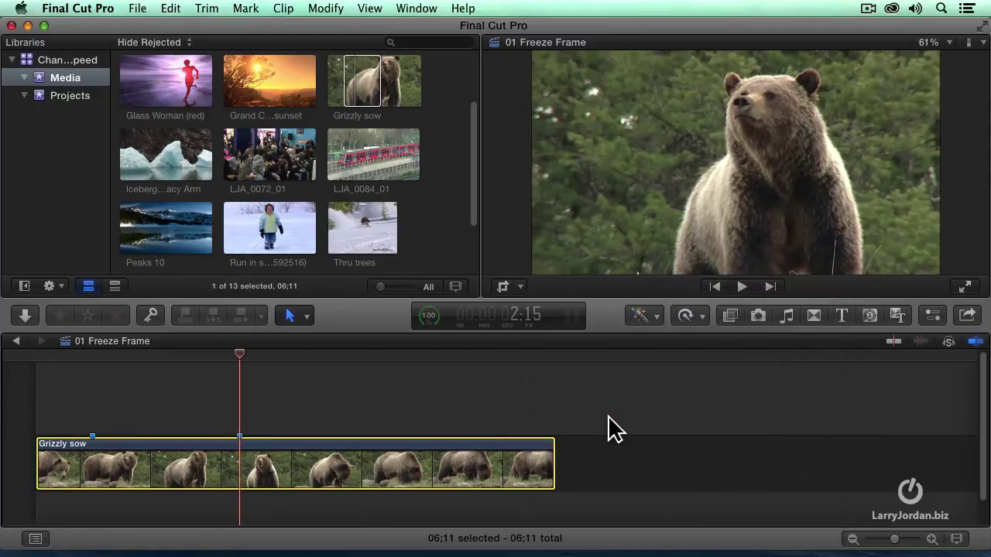
{"action": "left_click", "coordinate": [333, 8]}
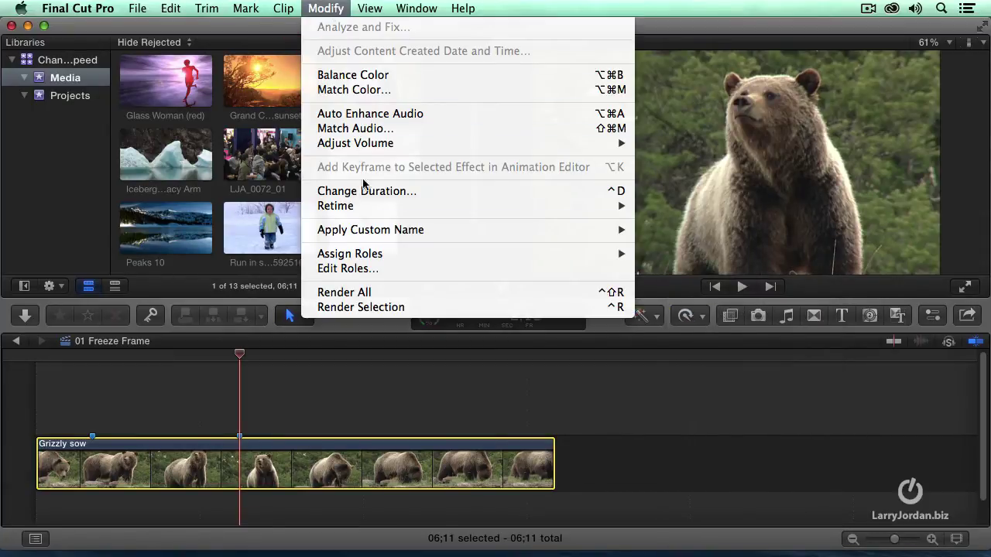
{"action": "mouse_move", "coordinate": [381, 208]}
{"action": "mouse_move", "coordinate": [664, 212]}
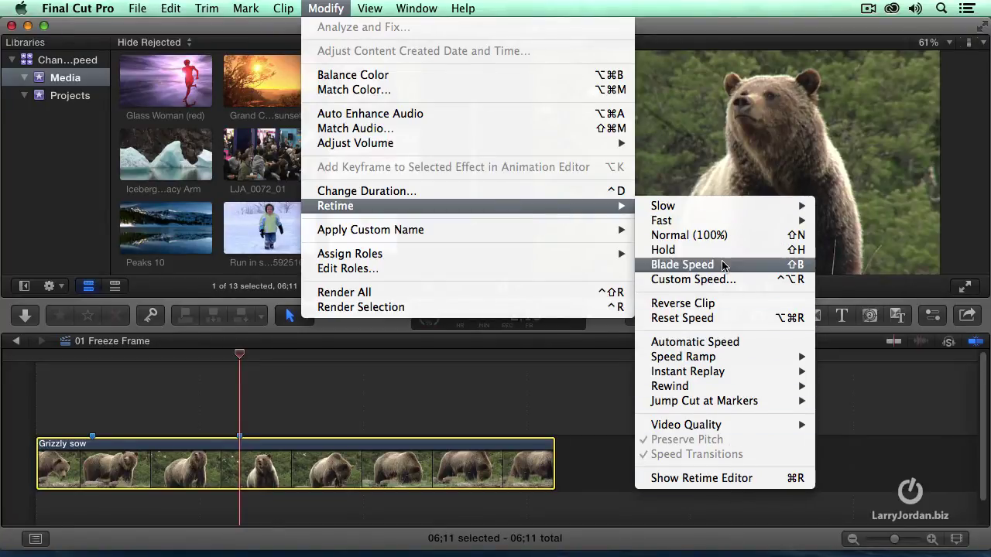
{"action": "left_click", "coordinate": [586, 376]}
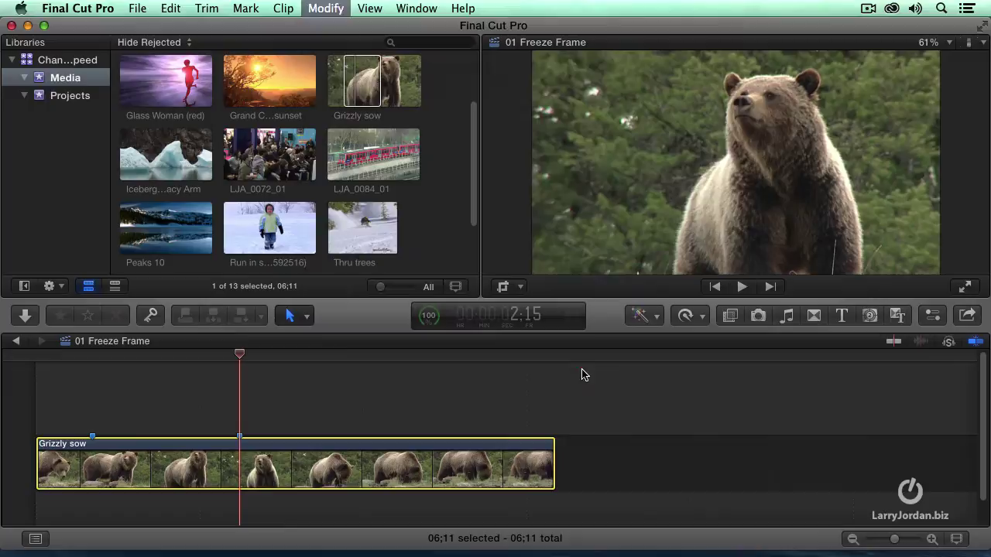
- Add a two-second Hold at the playhead, lengthening the clip to 8:11
{"action": "left_click", "coordinate": [689, 315]}
{"action": "mouse_move", "coordinate": [756, 551]}
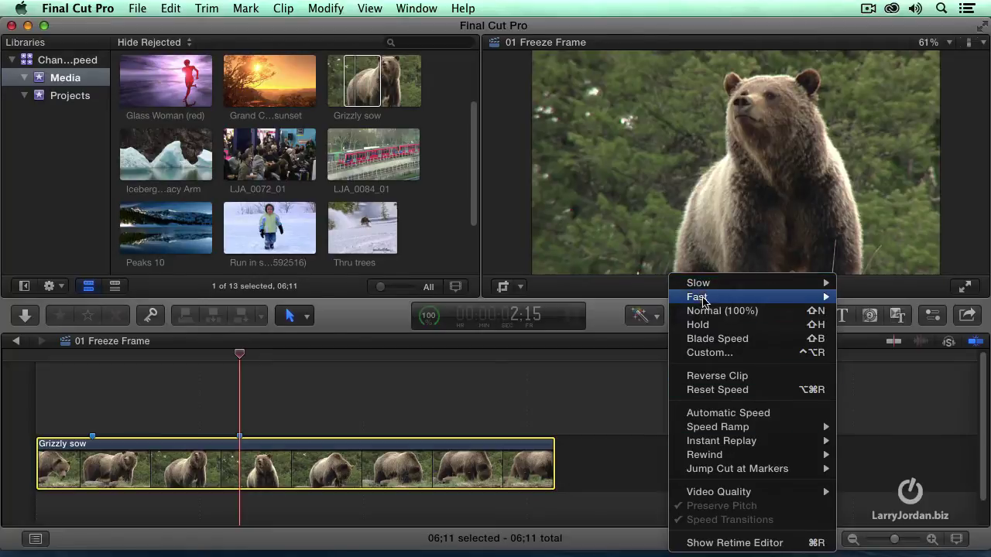
{"action": "left_click", "coordinate": [638, 389]}
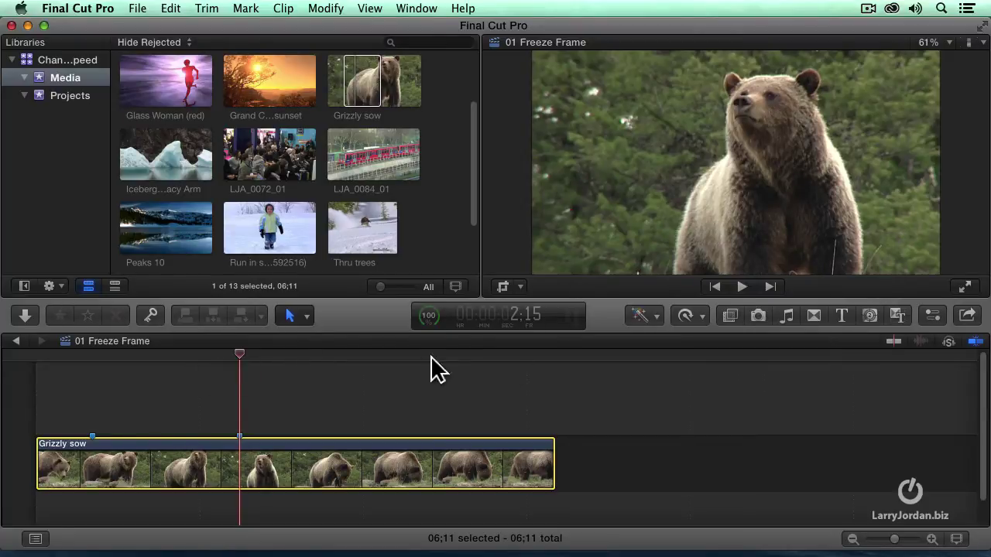
{"action": "left_click", "coordinate": [685, 315]}
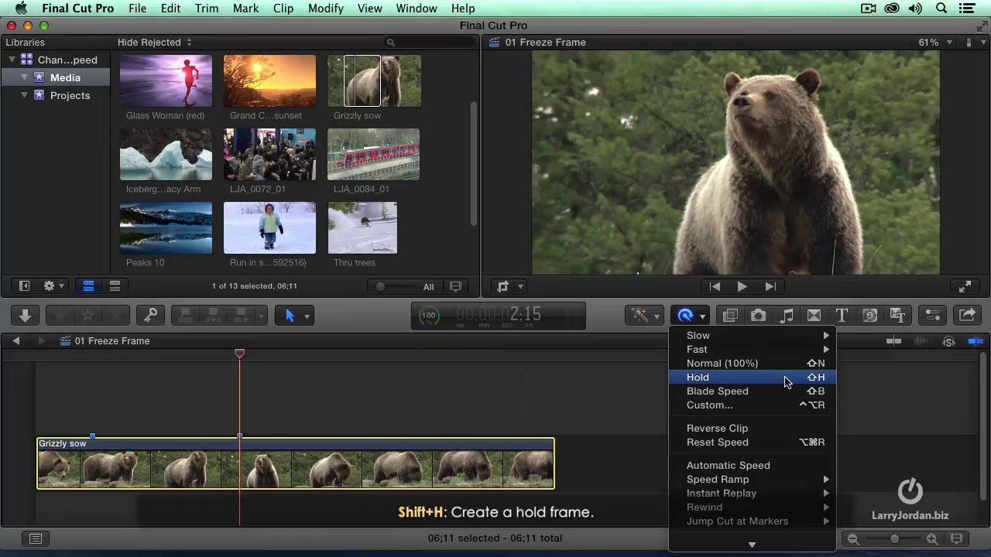
{"action": "left_click", "coordinate": [784, 384]}
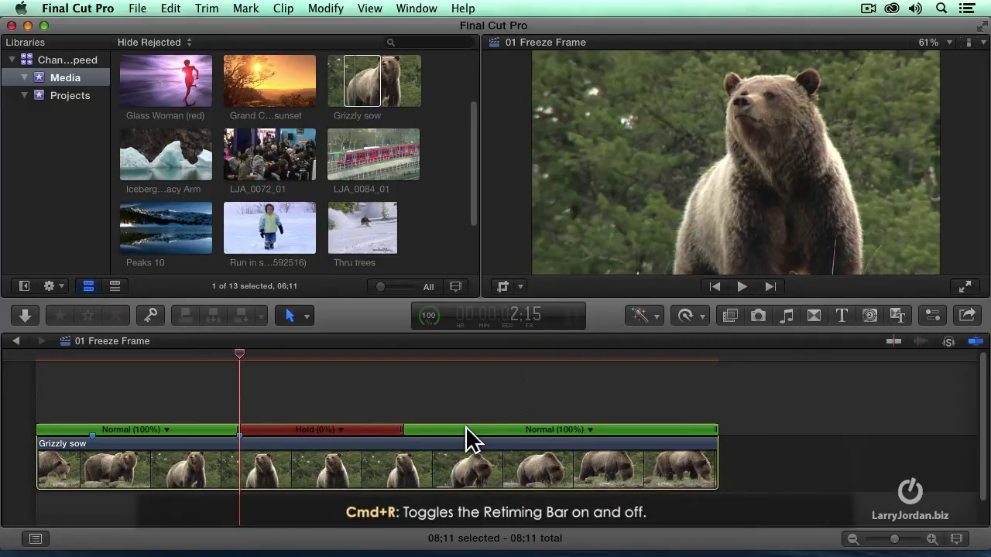
- Show the retiming bar again with Cmd+R and play the clip through the hold from before it
{"action": "key", "text": "super+r"}
{"action": "key", "text": "super+r"}
{"action": "key", "text": "super+r"}
{"action": "key", "text": "super+r"}
{"action": "key", "text": "super+r"}
{"action": "key", "text": "super+r"}
{"action": "key", "text": "super+r"}
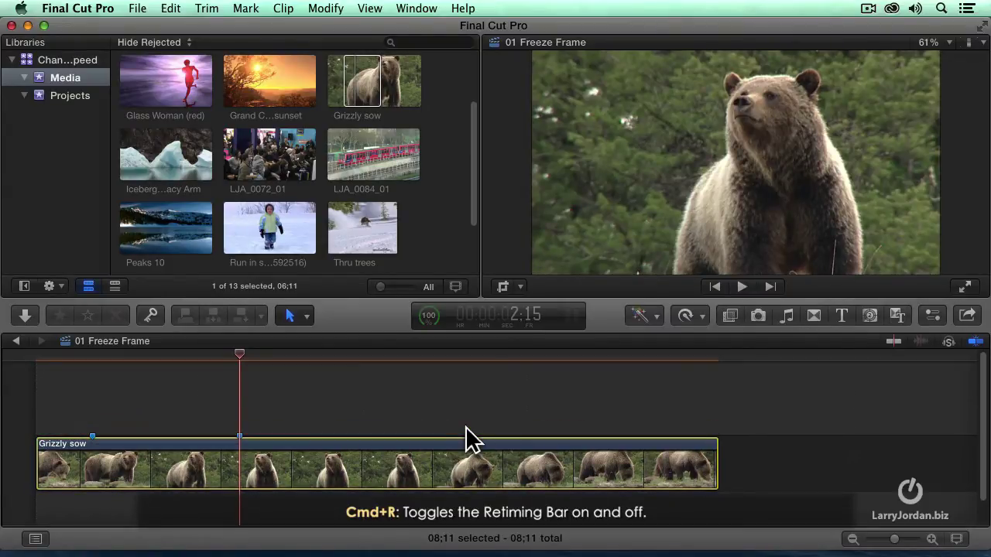
{"action": "key", "text": "super+r"}
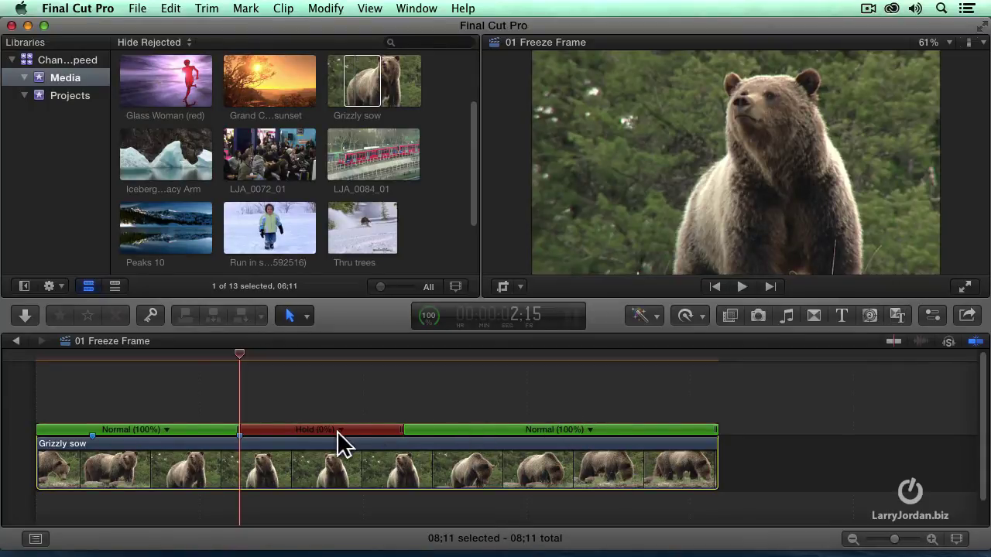
{"action": "left_click", "coordinate": [136, 356]}
{"action": "key", "text": "space"}
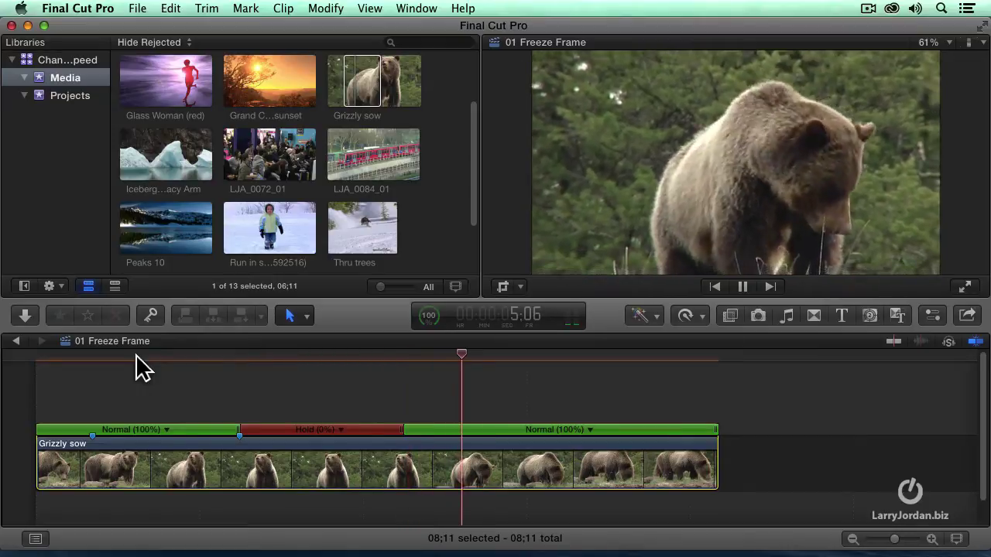
{"action": "key", "text": "space"}
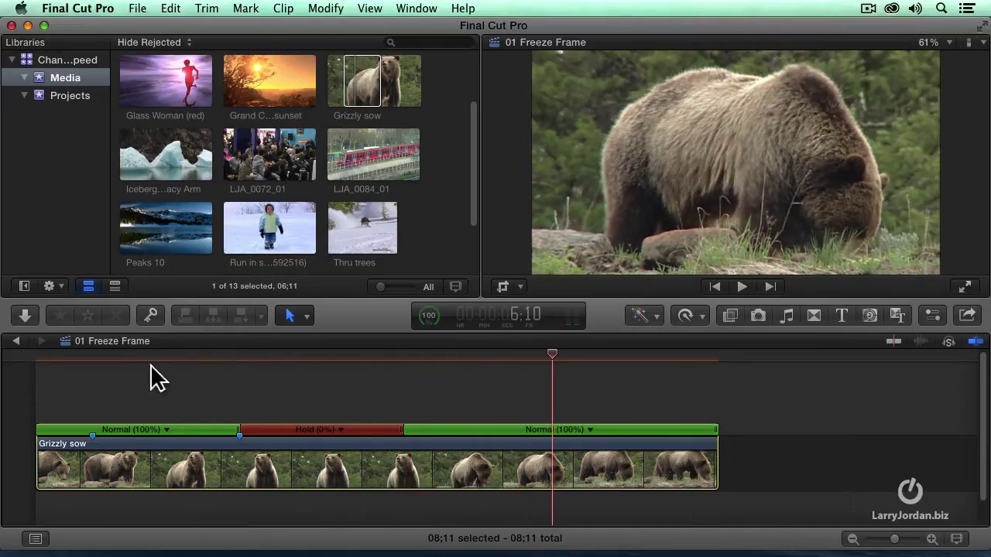
- Drag the hold longer, then trim it back slightly so the clip totals 9:16
{"action": "left_click_drag", "start_coordinate": [401, 429], "coordinate": [556, 431]}
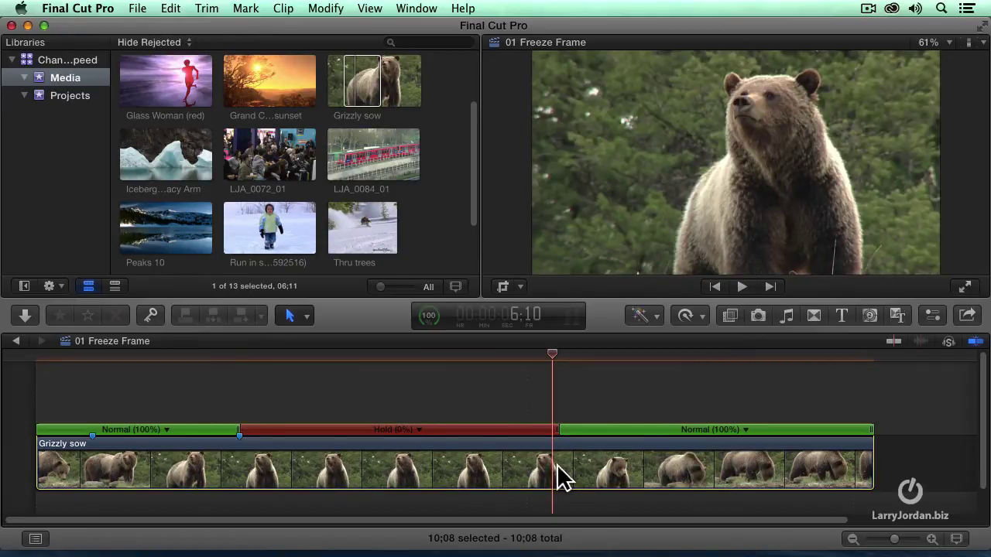
{"action": "left_click_drag", "start_coordinate": [557, 431], "coordinate": [498, 432]}
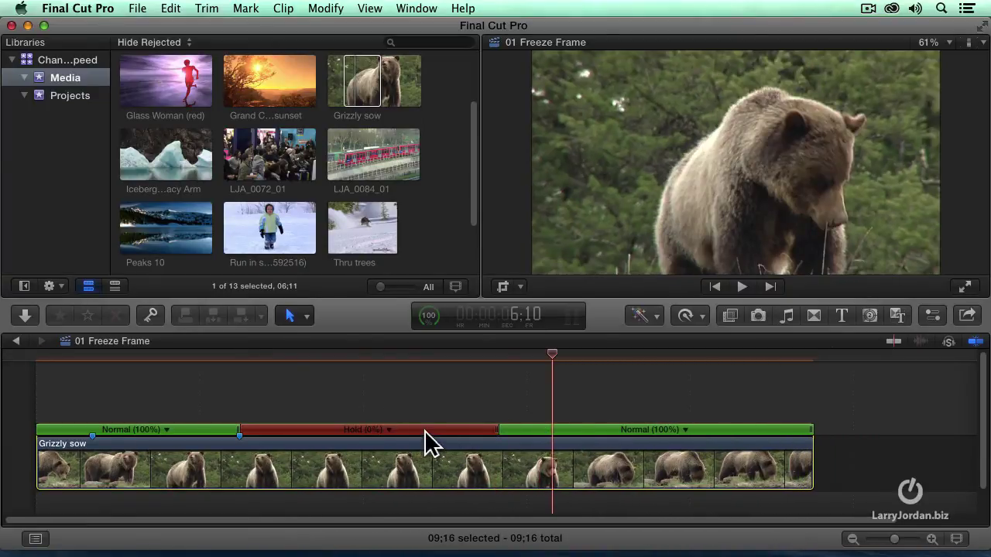
- Look over the Hold (0%) options, then play back from inside the hold
{"action": "left_click", "coordinate": [389, 431]}
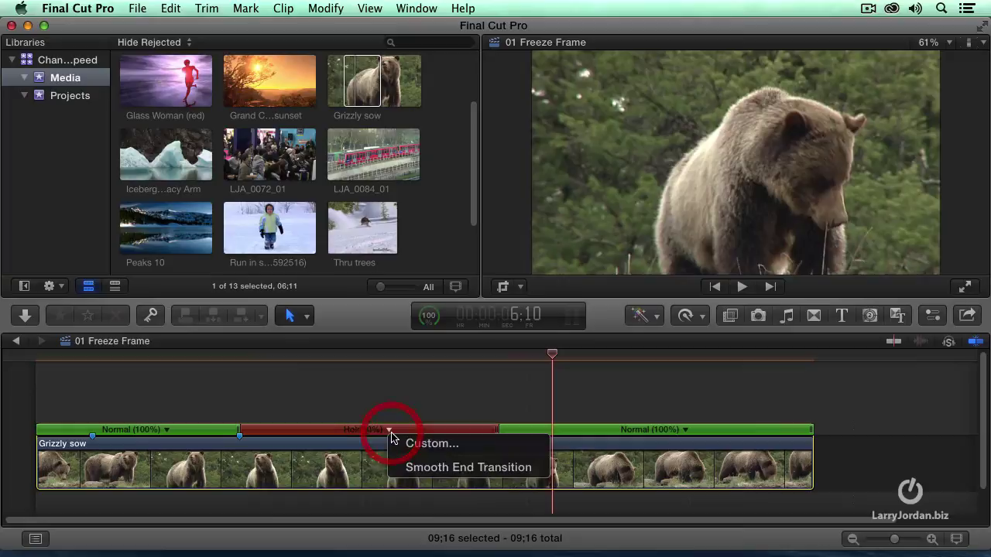
{"action": "left_click", "coordinate": [499, 467]}
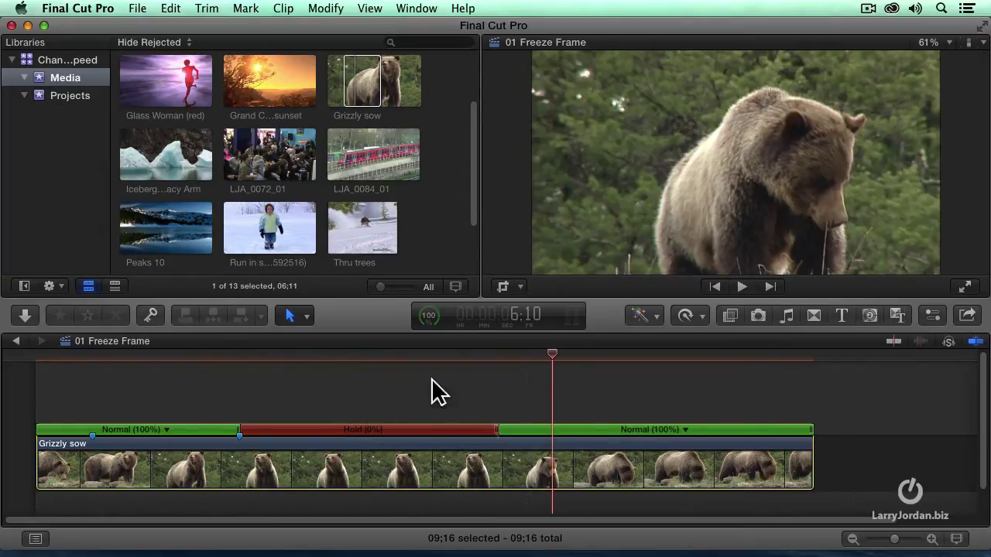
{"action": "left_click", "coordinate": [311, 355]}
{"action": "key", "text": "space"}
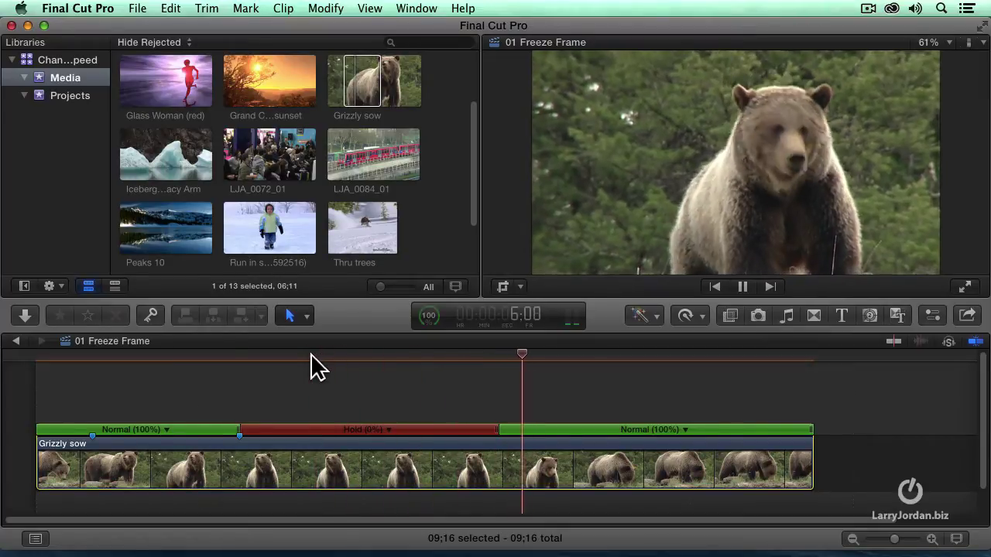
{"action": "key", "text": "space"}
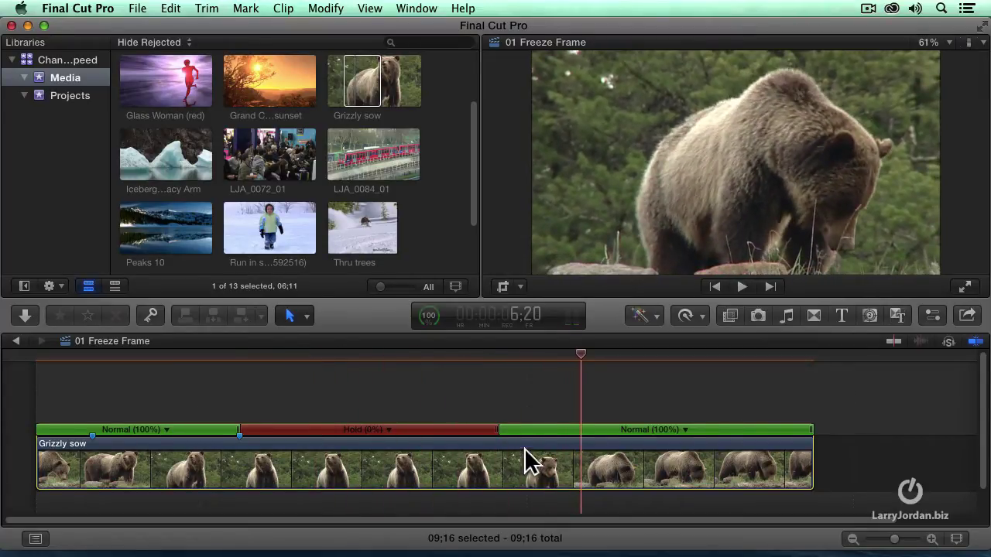
- Apply Smooth End Transition to the Hold (0%) section and play the ramp from 3:07
{"action": "left_click", "coordinate": [390, 432]}
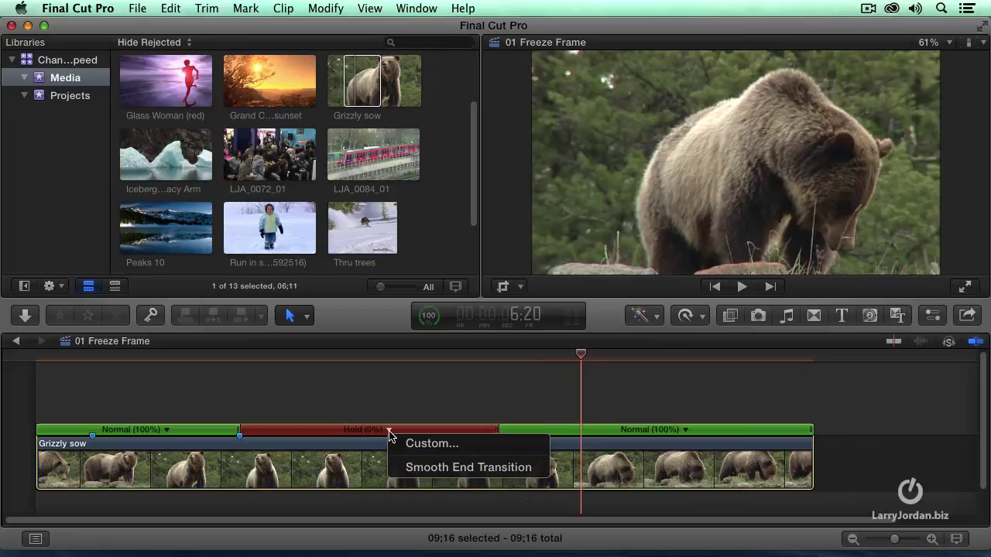
{"action": "left_click", "coordinate": [476, 468]}
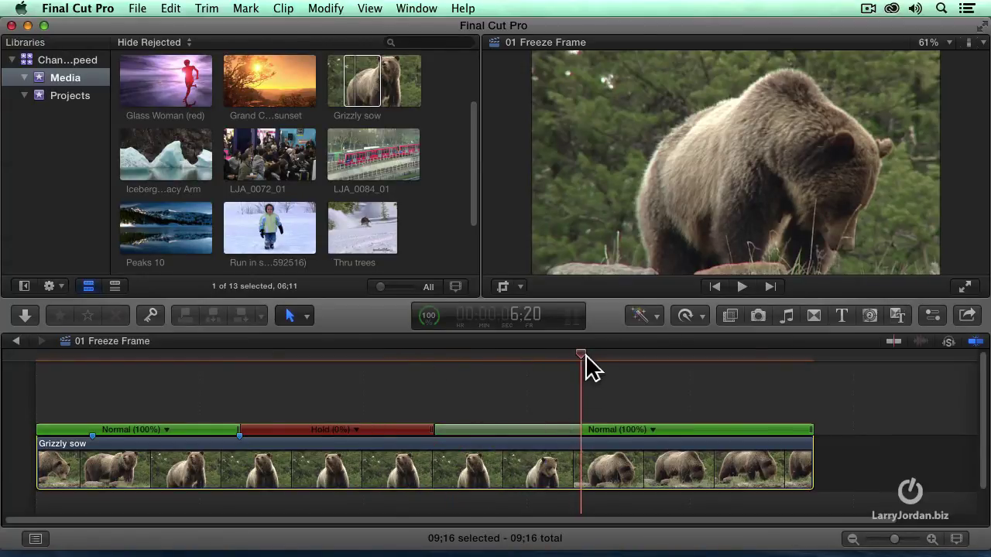
{"action": "left_click_drag", "start_coordinate": [591, 367], "coordinate": [299, 356]}
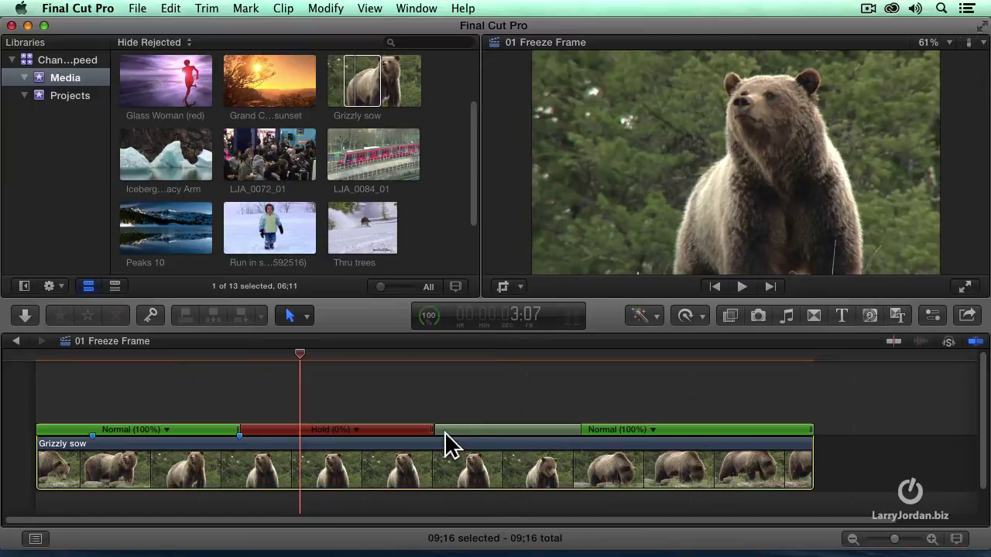
{"action": "key", "text": "space"}
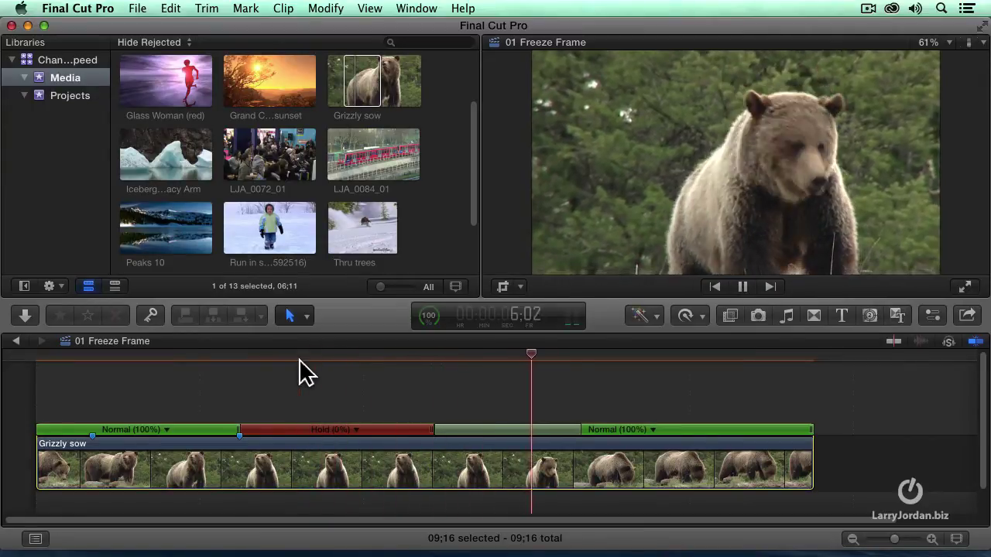
- Drag the ramp handle after the hold to the left, then replay to review the shorter ramp
{"action": "key", "text": "space"}
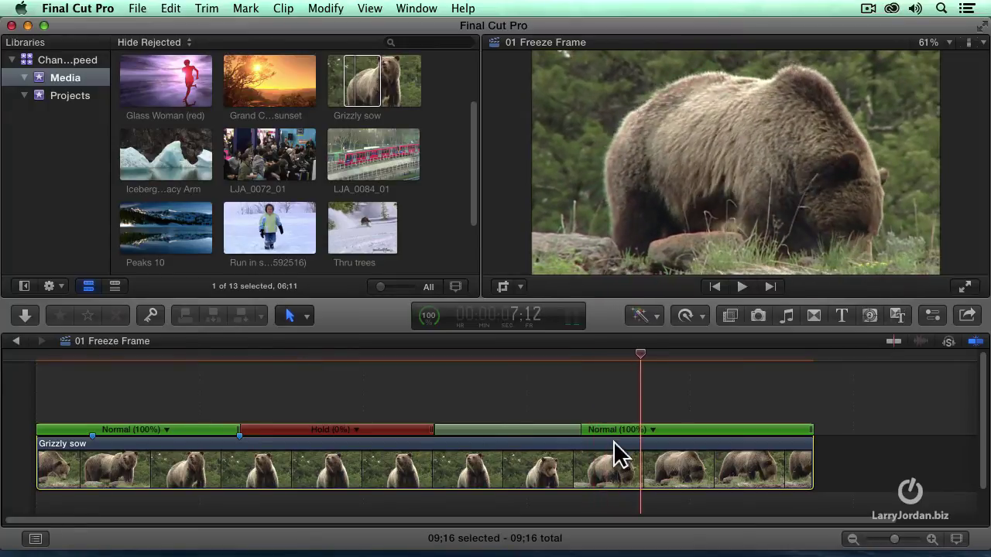
{"action": "left_click_drag", "start_coordinate": [574, 432], "coordinate": [502, 439]}
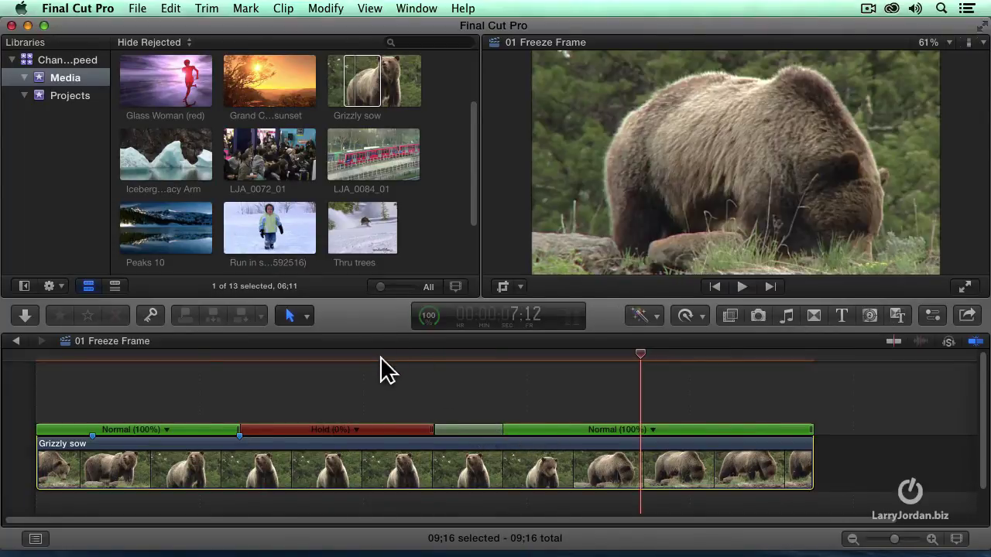
{"action": "left_click", "coordinate": [380, 358]}
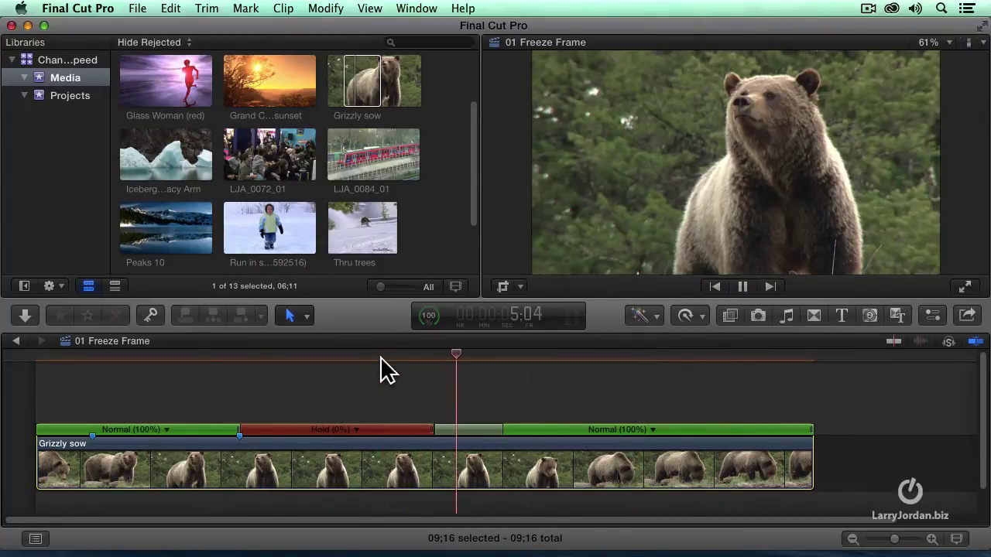
{"action": "key", "text": "space"}
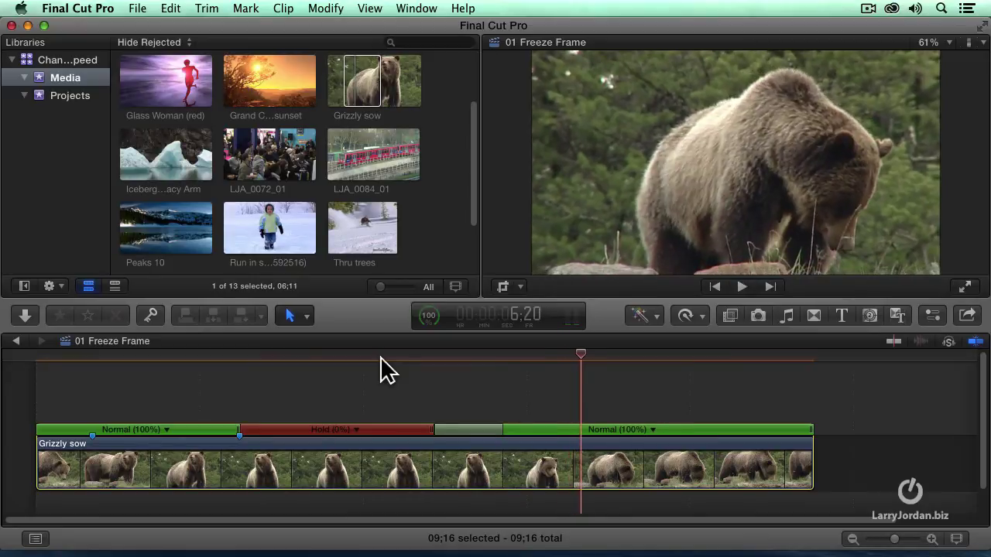
- Turn off Smooth End Transition on the Hold (0%) section and replay the hold
{"action": "left_click", "coordinate": [358, 439]}
{"action": "right_click", "coordinate": [356, 438]}
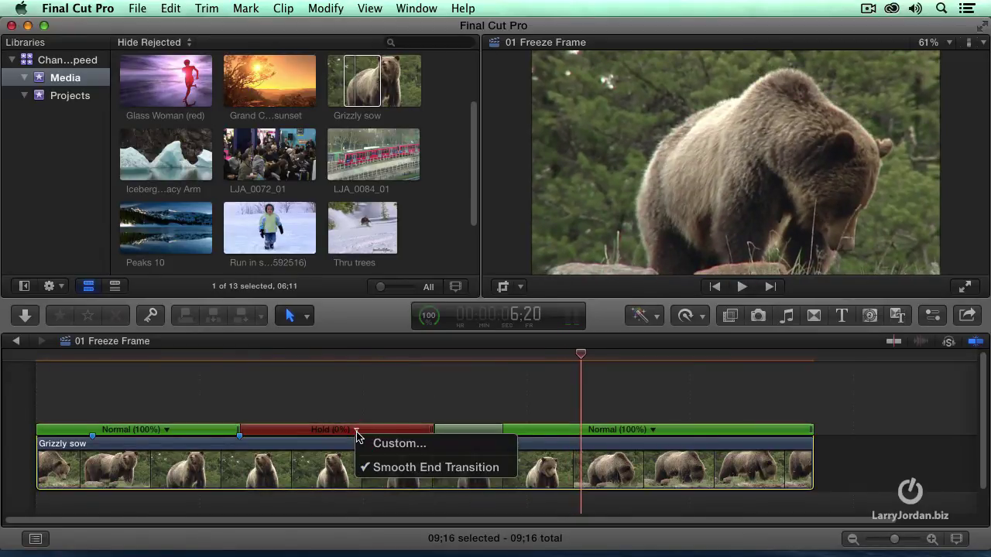
{"action": "left_click", "coordinate": [410, 468]}
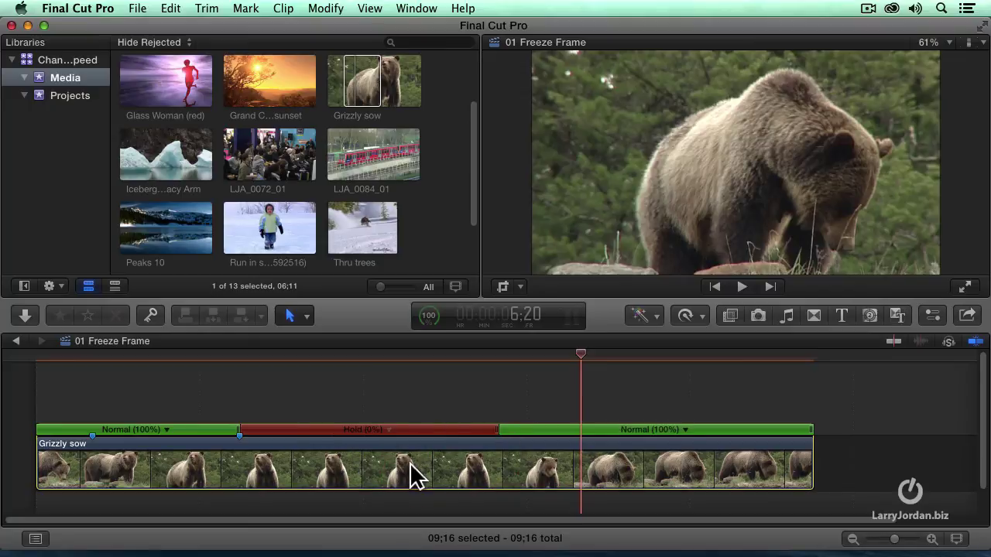
{"action": "left_click", "coordinate": [368, 358]}
{"action": "key", "text": "space"}
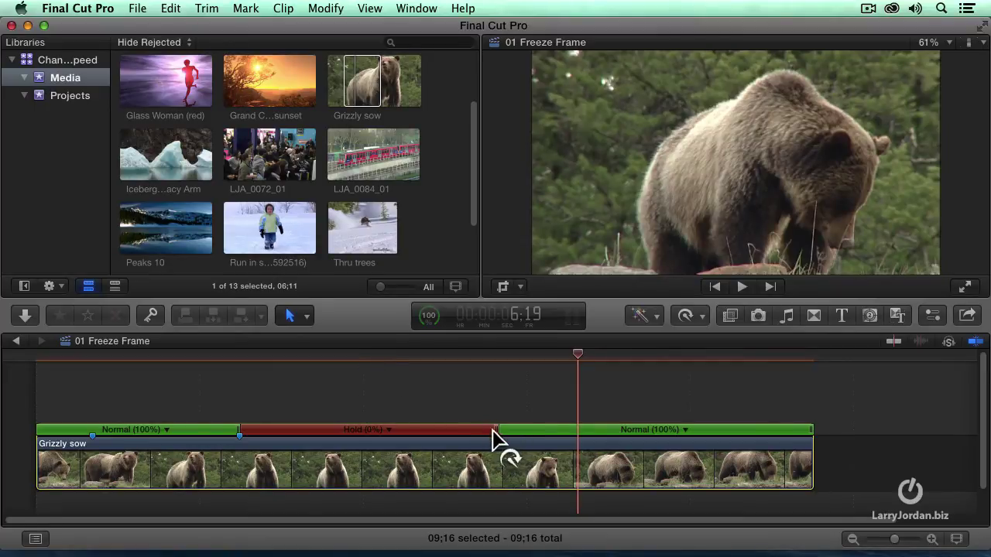
- Extend the hold so the clip runs 10:03, leaving its speed options unchanged
{"action": "left_click_drag", "start_coordinate": [495, 428], "coordinate": [544, 426]}
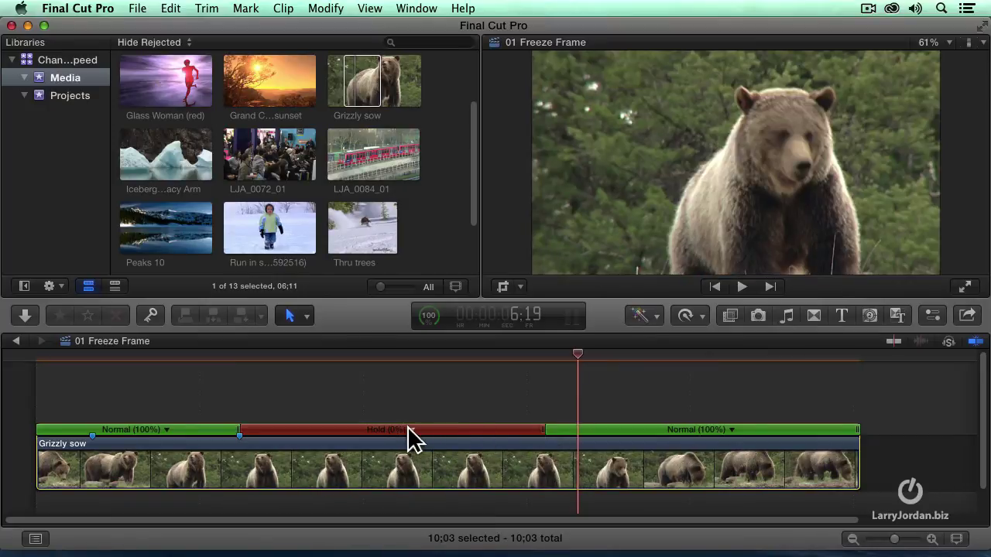
{"action": "left_click", "coordinate": [412, 429]}
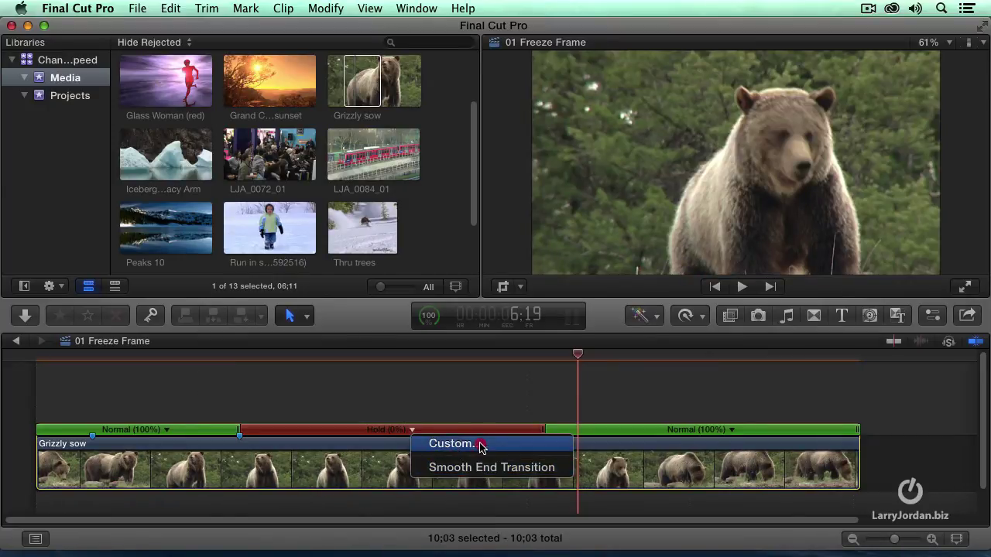
{"action": "left_click", "coordinate": [458, 395]}
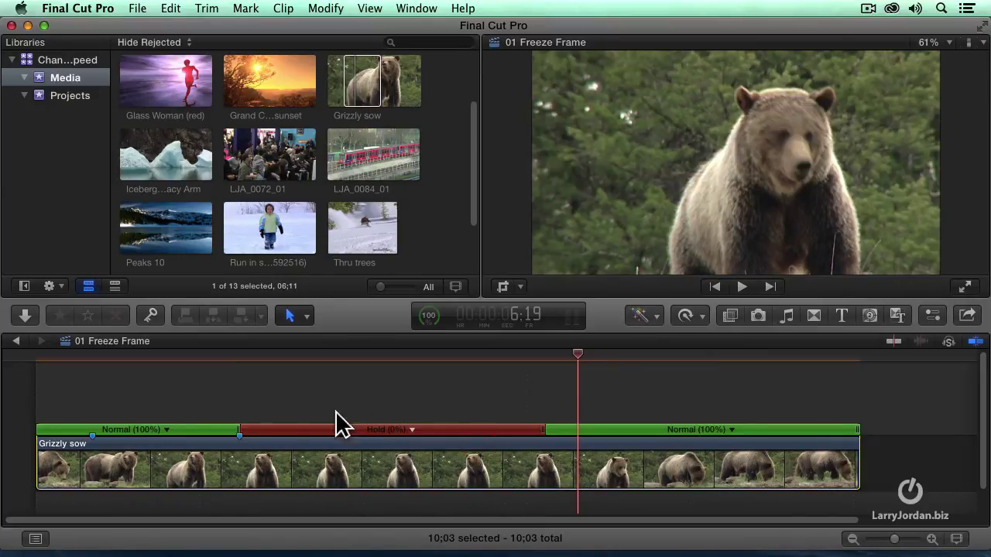
- Turn on Speed Transition at the hold's start and shorten that ramp into the hold
{"action": "double_click", "coordinate": [237, 431]}
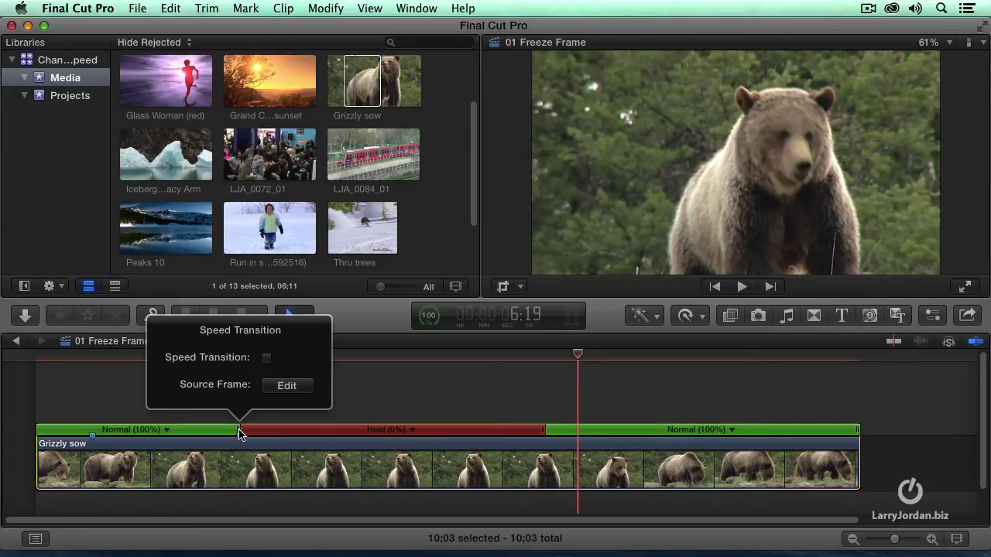
{"action": "left_click", "coordinate": [266, 358]}
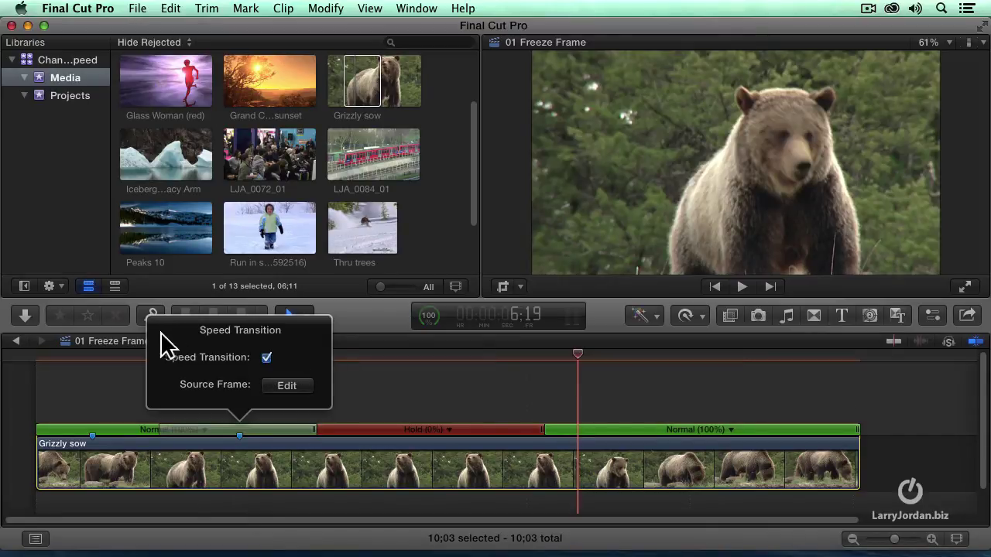
{"action": "left_click", "coordinate": [314, 437]}
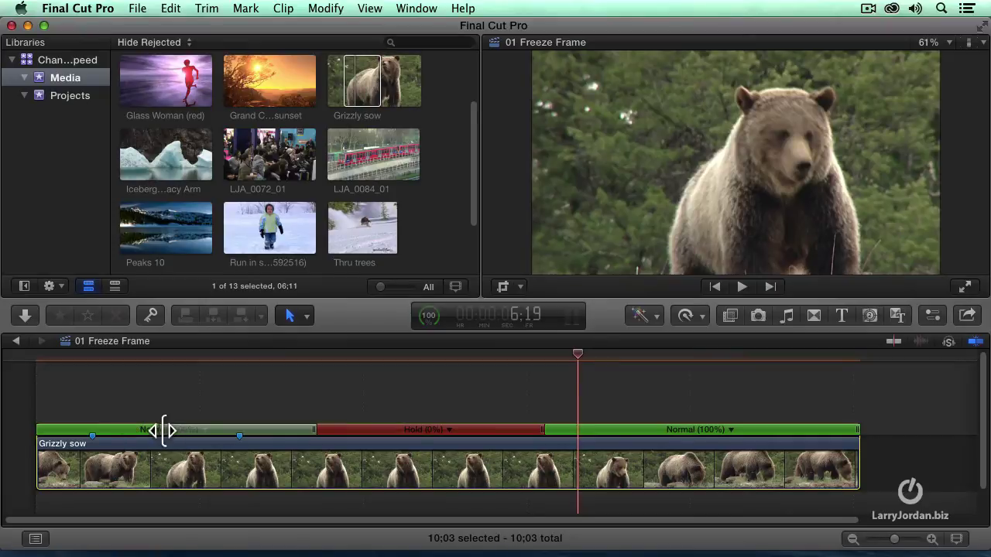
{"action": "left_click_drag", "start_coordinate": [160, 428], "coordinate": [226, 431]}
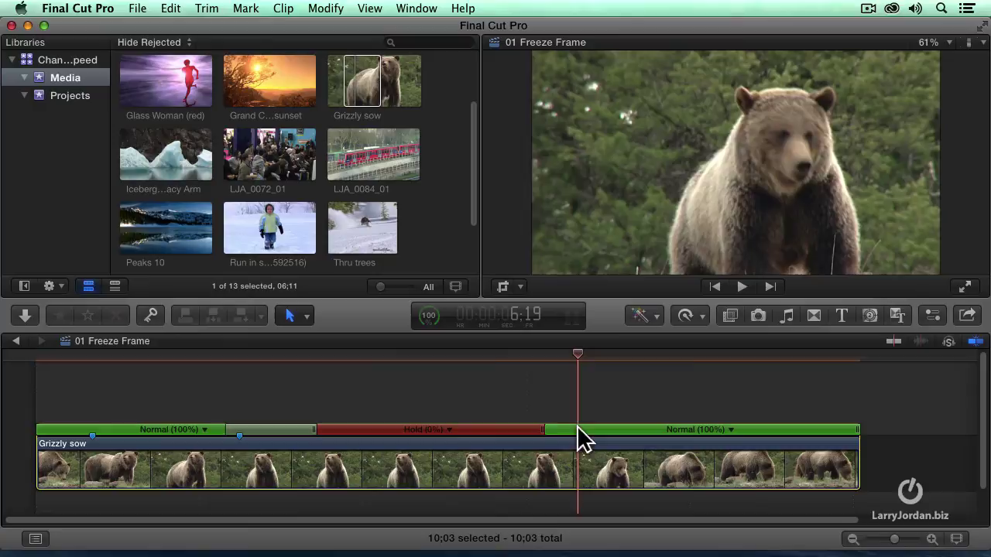
- Play the clip from near the start to review the ramp into the hold
{"action": "left_click", "coordinate": [90, 359]}
{"action": "key", "text": "space"}
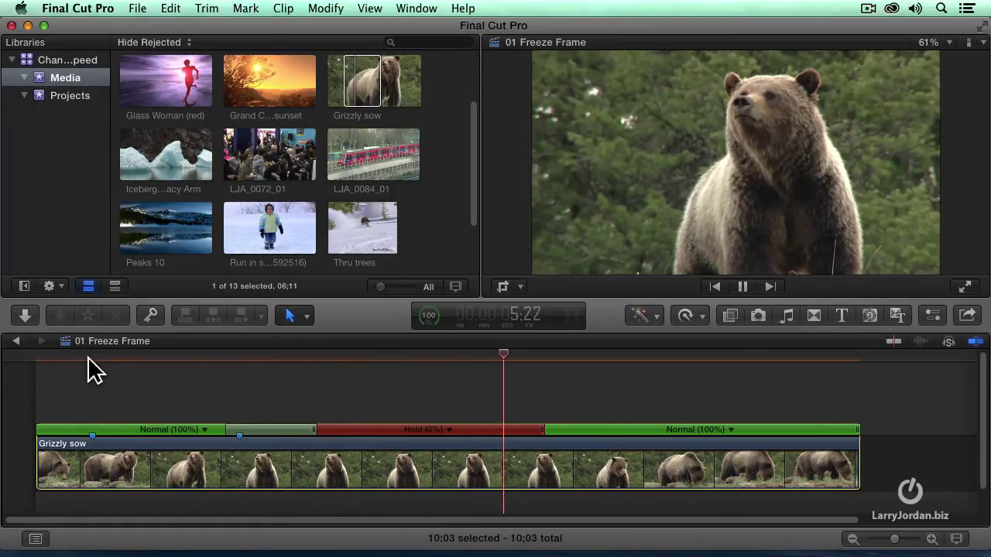
{"action": "key", "text": "space"}
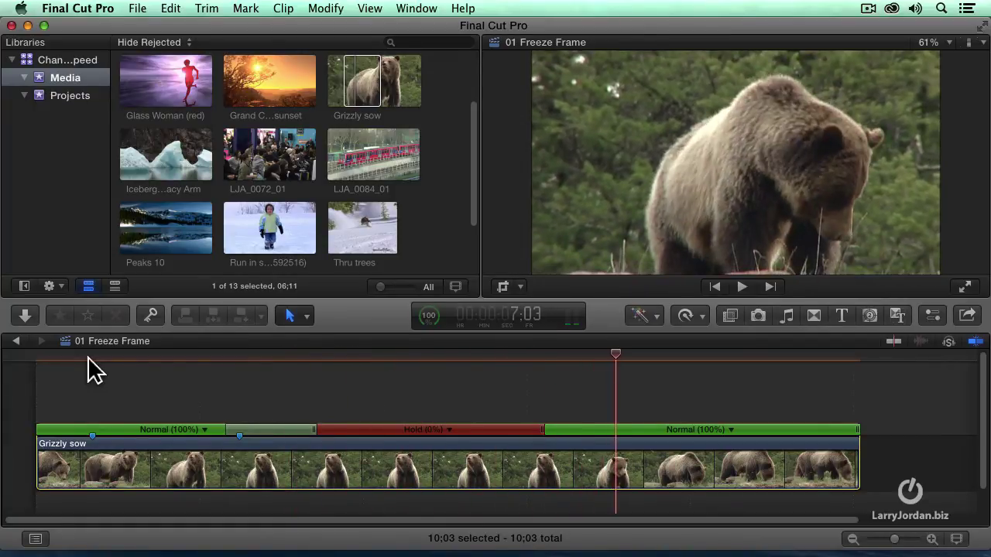
- Turn off Speed Transition into the hold and use Source Frame Edit to freeze an earlier sow frame
{"action": "double_click", "coordinate": [312, 429]}
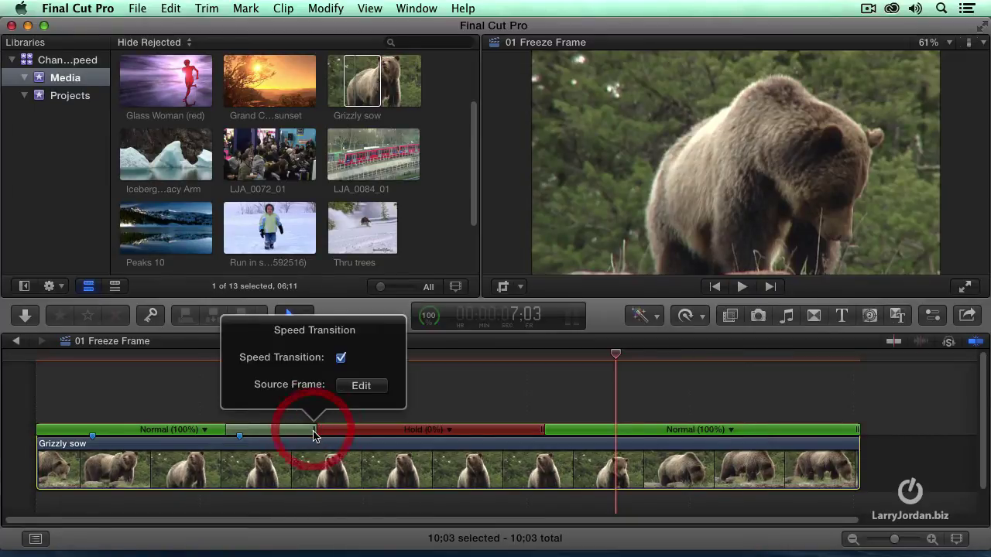
{"action": "left_click", "coordinate": [341, 358]}
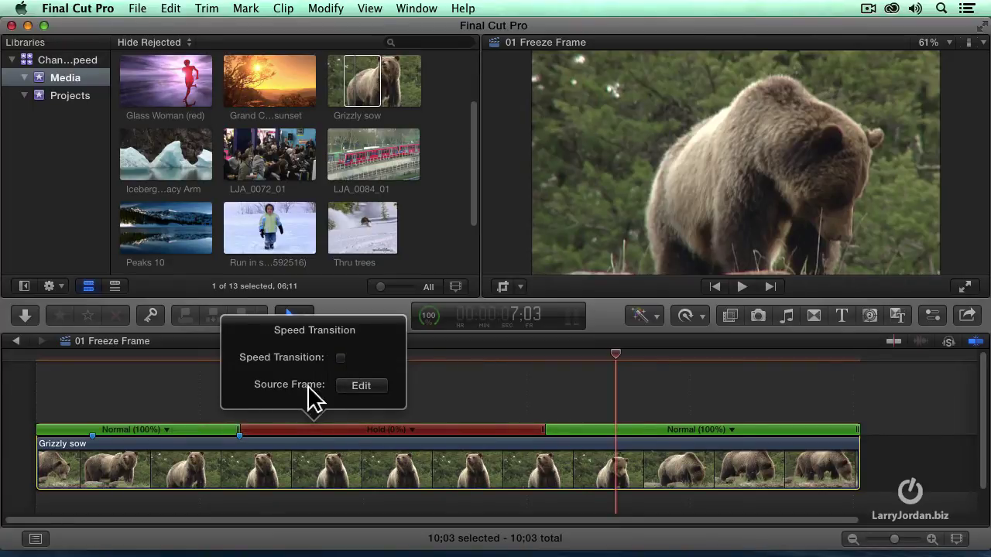
{"action": "left_click", "coordinate": [361, 387]}
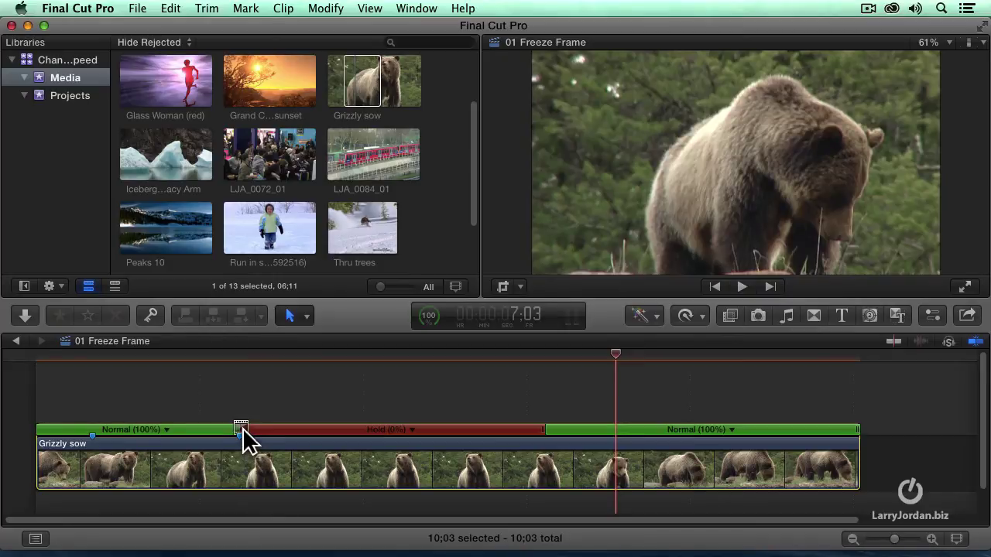
{"action": "left_click_drag", "start_coordinate": [245, 442], "coordinate": [193, 431]}
- Play the new freeze frame back from near the clip start
{"action": "left_click", "coordinate": [120, 358]}
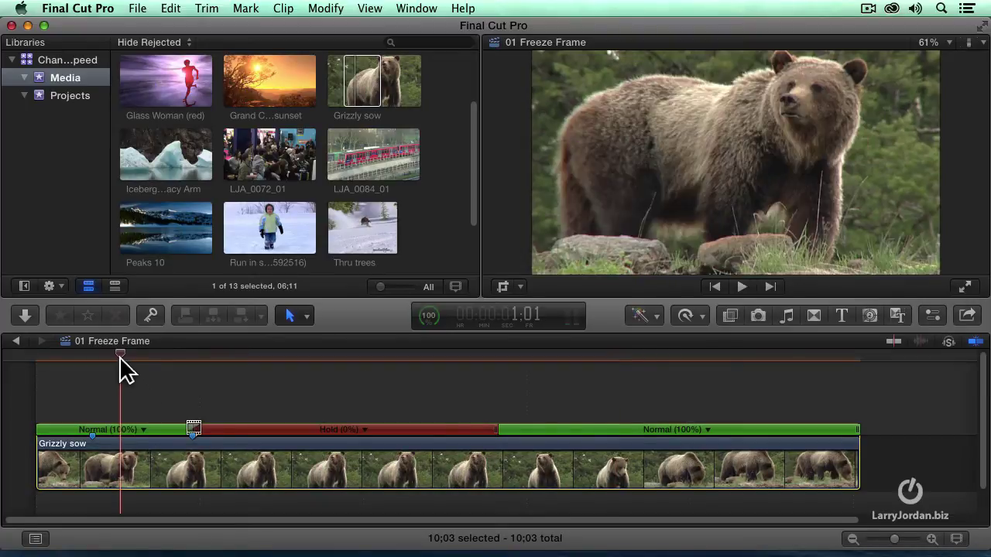
{"action": "key", "text": "space"}
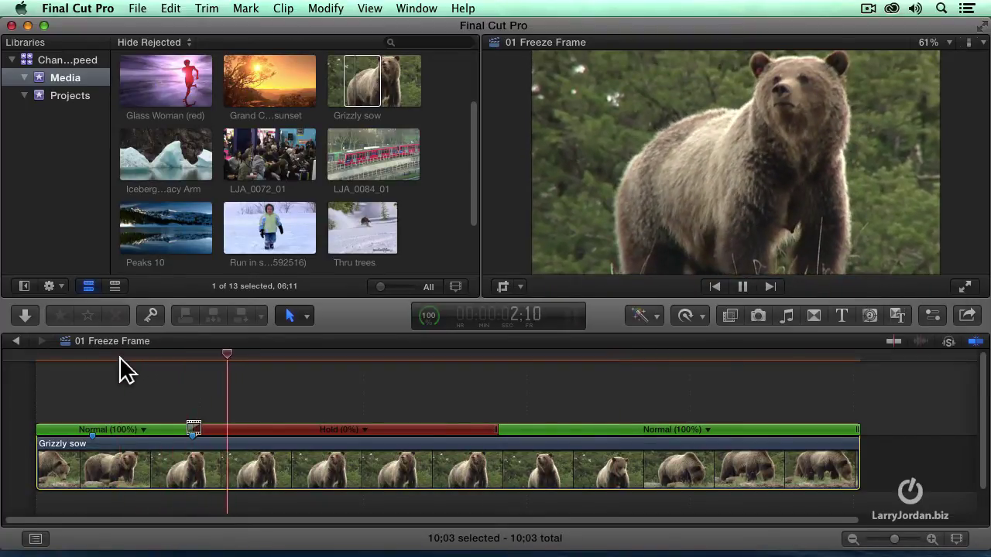
{"action": "key", "text": "space"}
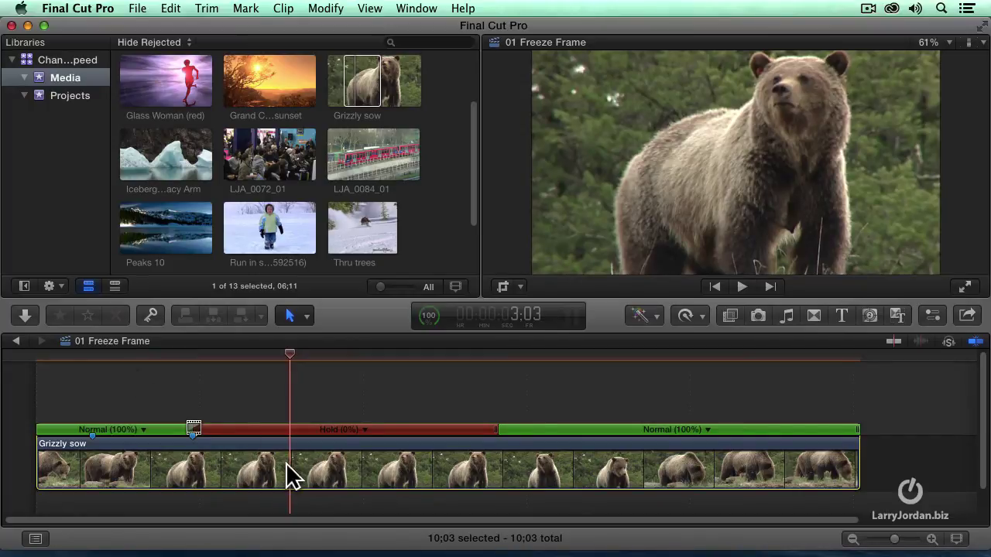
- Shift the freeze frame slightly later and replay from before the hold
{"action": "mouse_move", "coordinate": [194, 428]}
{"action": "left_mouse_down"}
{"action": "mouse_move", "coordinate": [214, 428]}
{"action": "mouse_move", "coordinate": [199, 429]}
{"action": "left_mouse_up"}
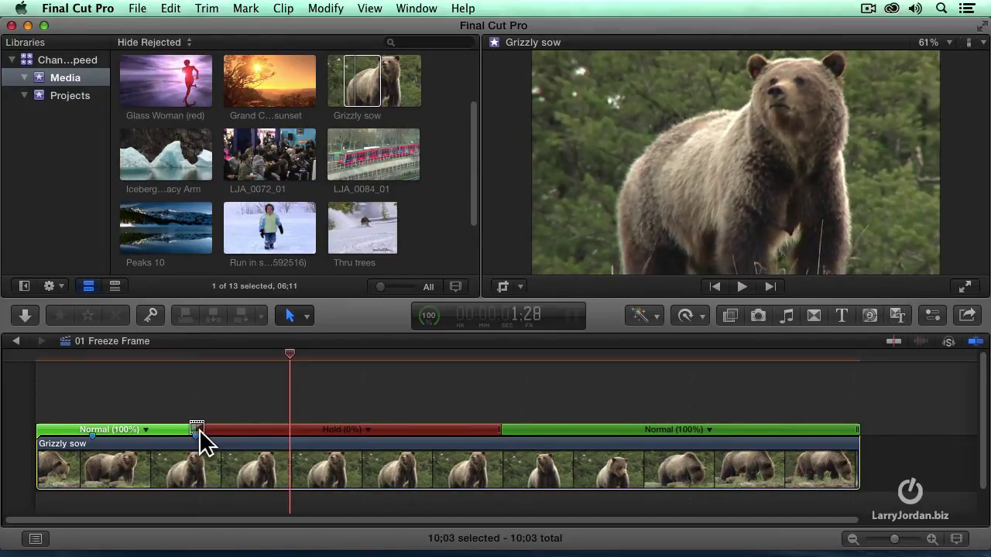
{"action": "left_click", "coordinate": [133, 370]}
{"action": "key", "text": "space"}
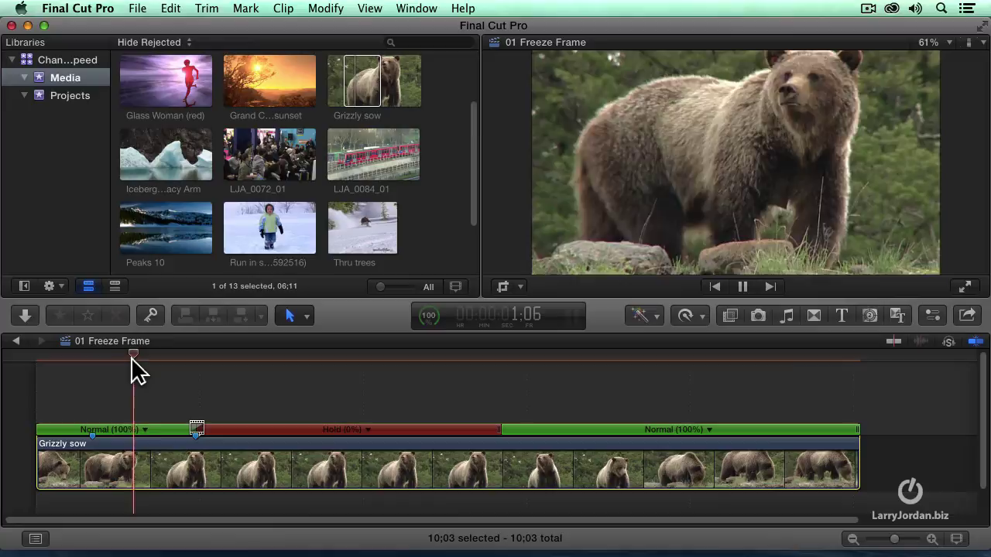
{"action": "key", "text": "space"}
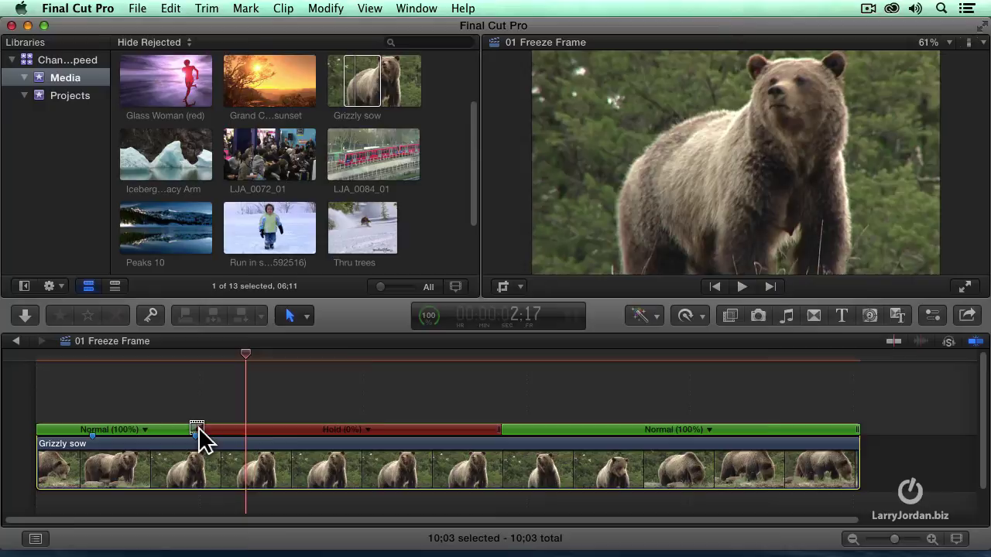
- Nudge the source frame further right so the hold shows the sow looking up, mouth open
{"action": "mouse_move", "coordinate": [198, 431]}
{"action": "left_mouse_down"}
{"action": "mouse_move", "coordinate": [343, 433]}
{"action": "mouse_move", "coordinate": [207, 433]}
{"action": "left_mouse_up"}
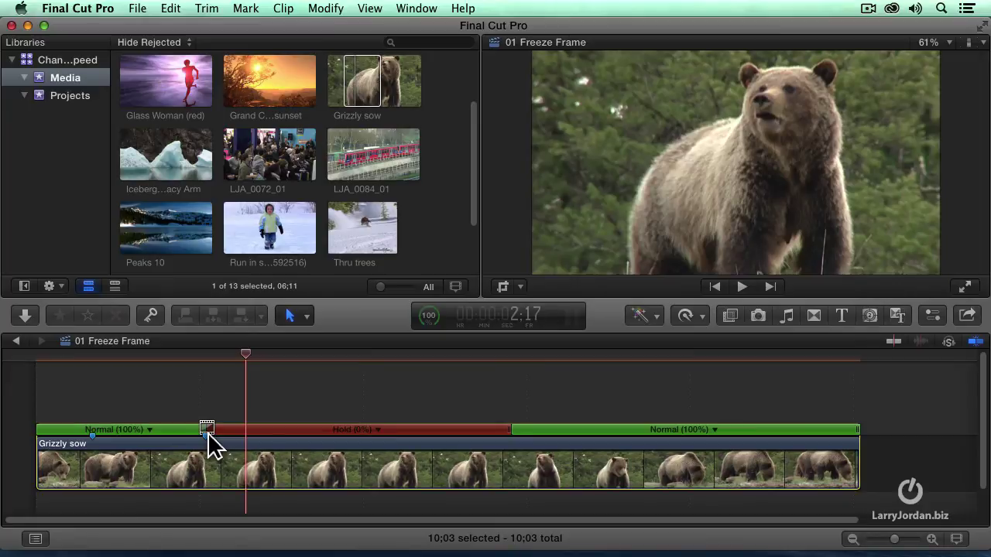